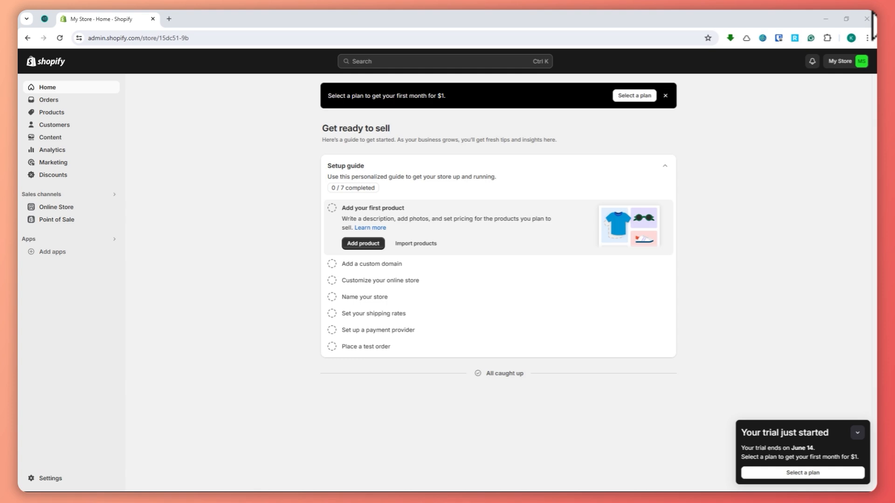
Step: Search the Shopify App Store for "review importer" from the store admin
left_click(480, 62)
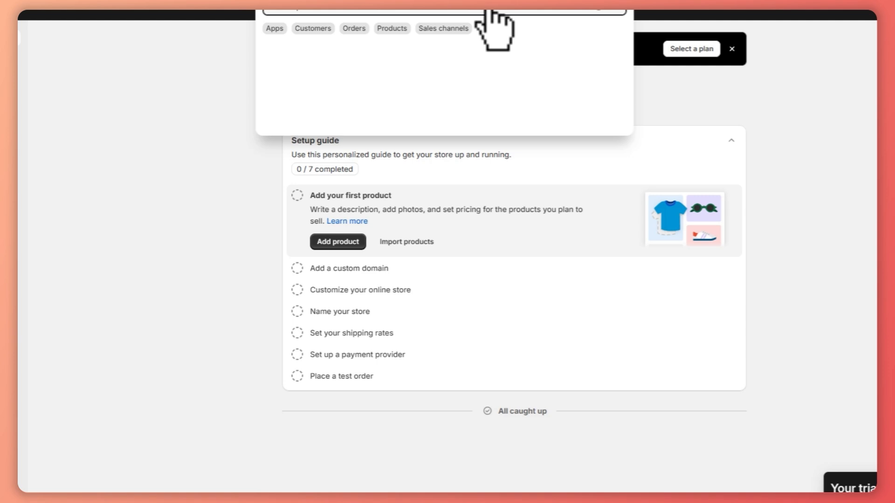
type("review impo")
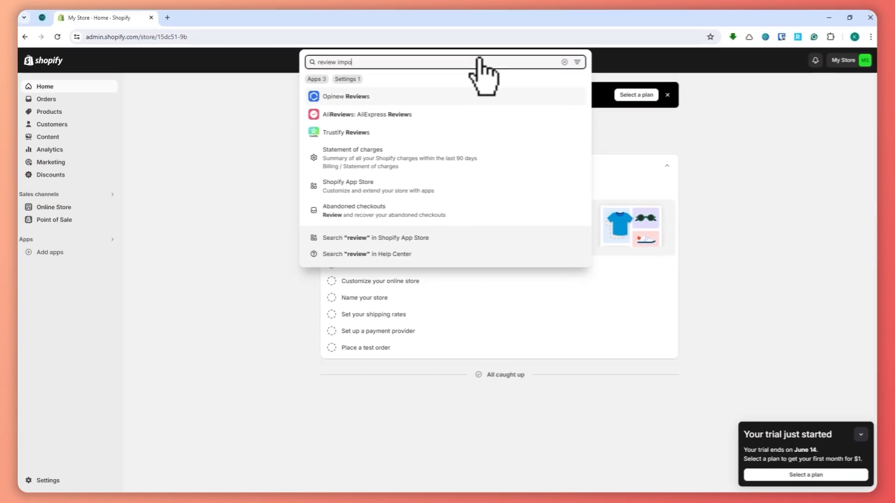
type("rter")
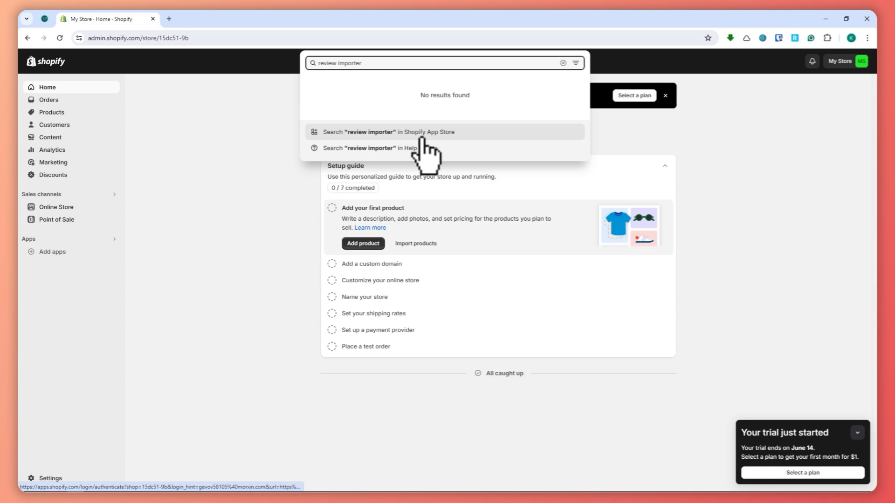
left_click(409, 132)
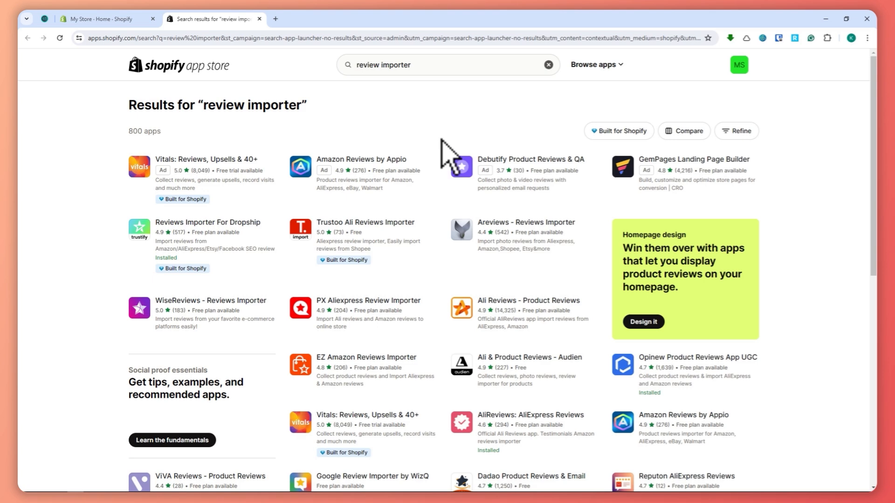
Step: Look through the app search results and open the listing of Opinew Product Reviews App UGC
scroll(435, 156, "down", 1)
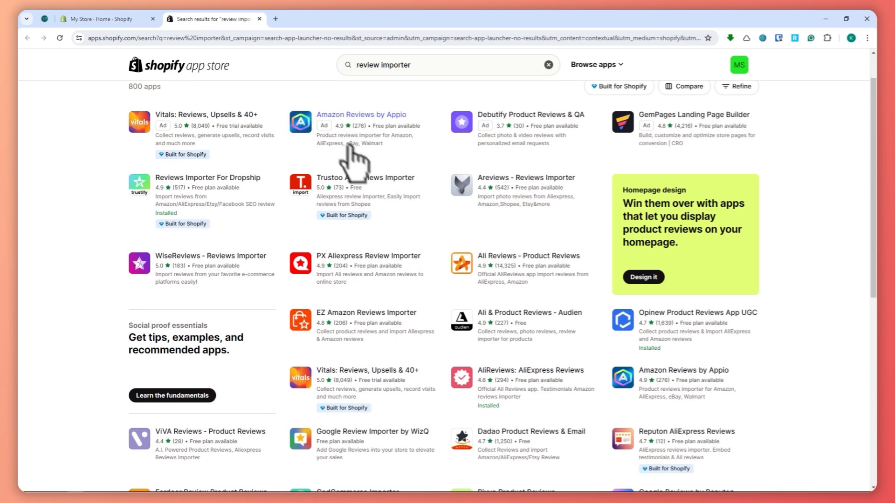
scroll(364, 201, "up", 1)
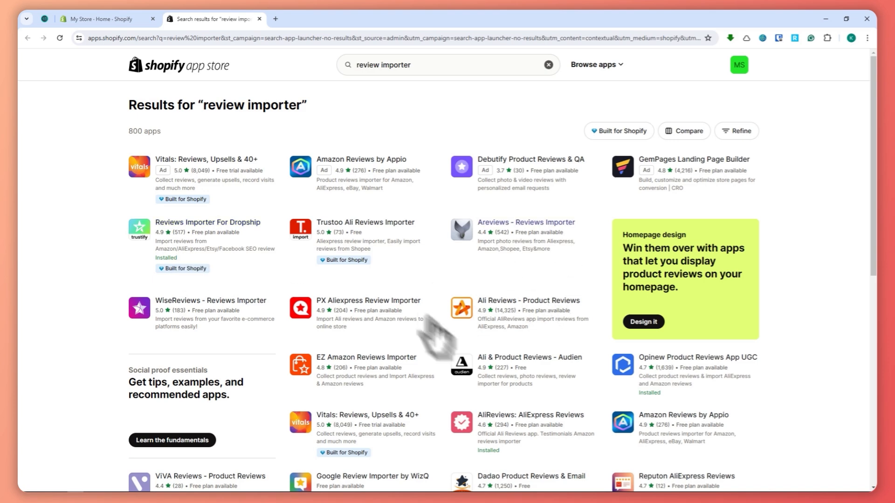
scroll(425, 341, "down", 4)
scroll(426, 354, "up", 4)
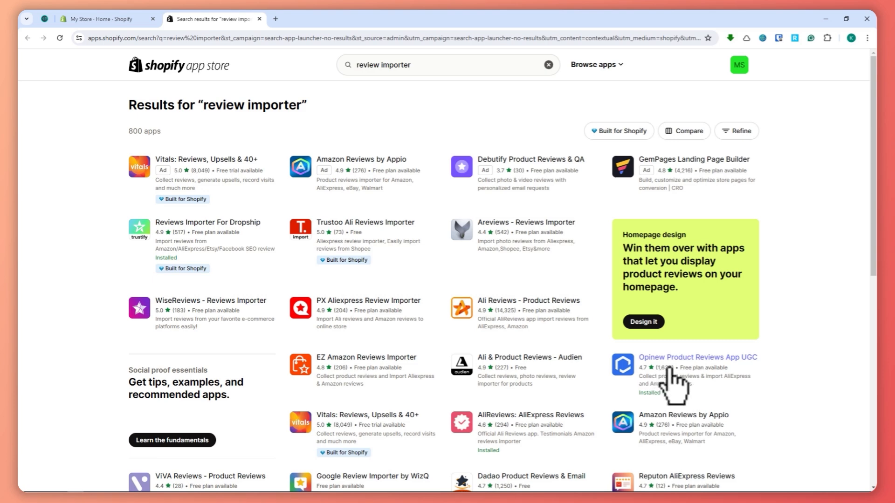
left_click(646, 371)
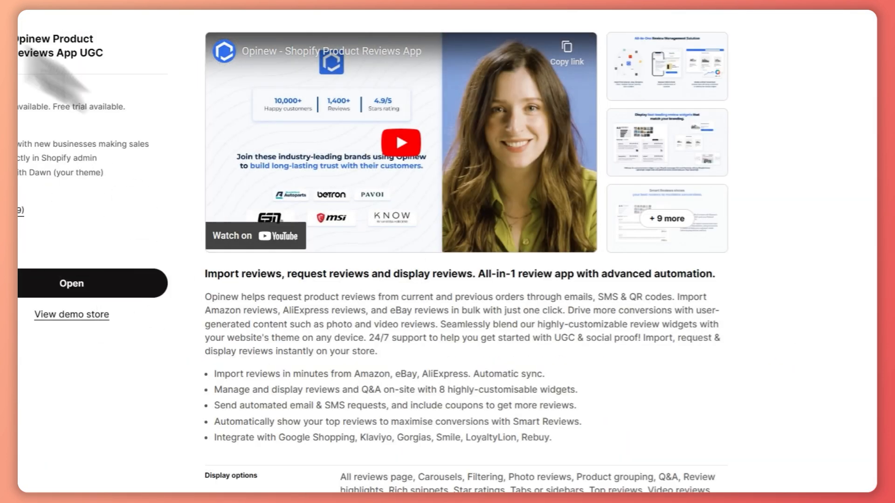
Step: Open the installed Opinew reviews app from its App Store listing
left_click_drag(17, 39, 47, 40)
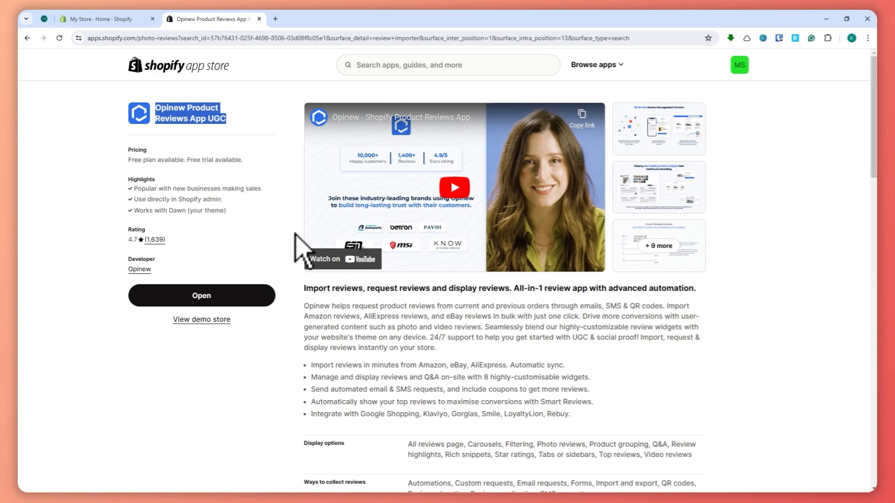
left_click(180, 206)
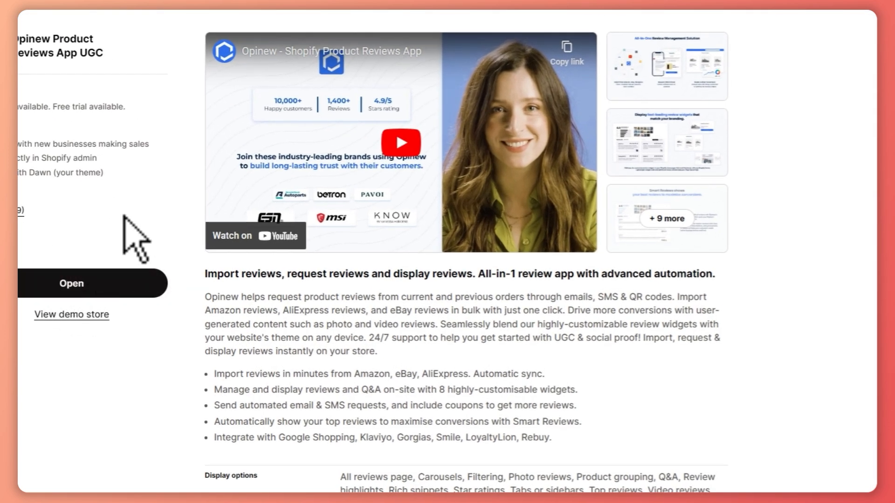
left_click(74, 281)
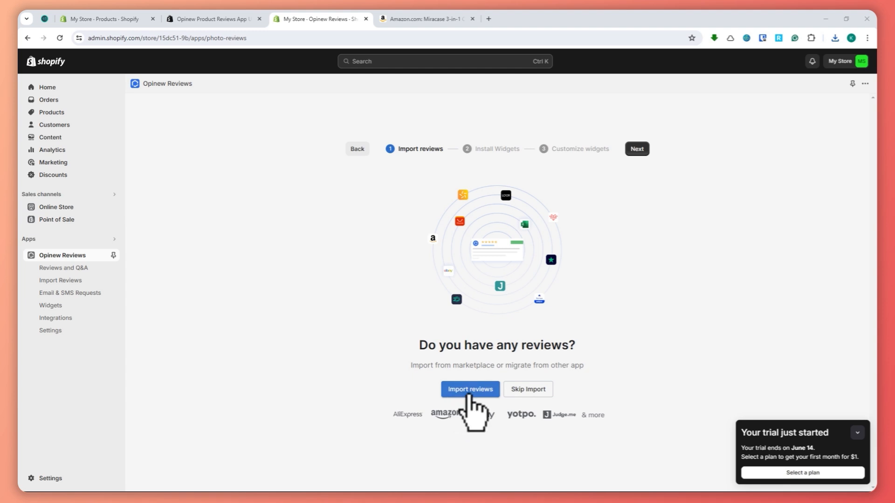
Step: Check the store's product list and return to the Opinew Reviews app
left_click(136, 18)
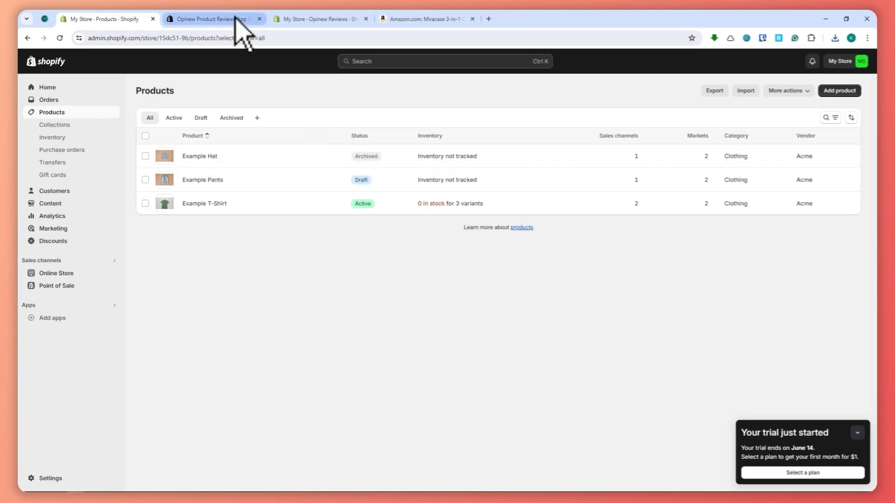
left_click(273, 19)
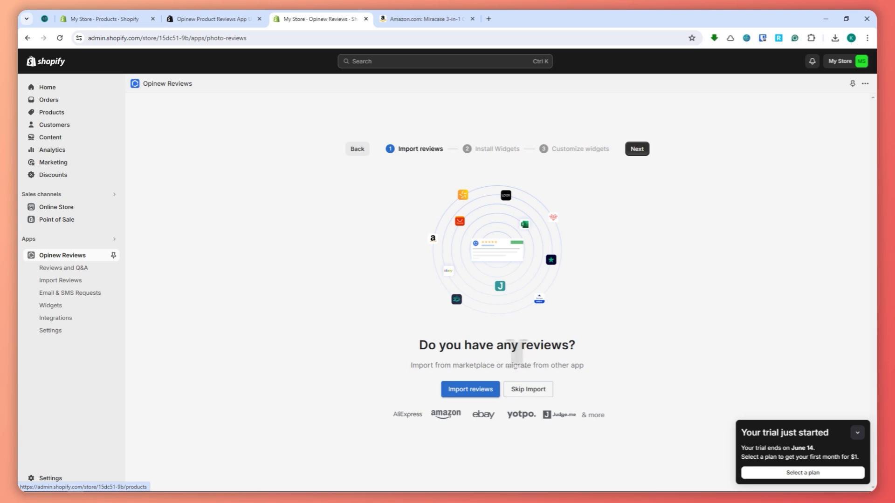
Step: Start importing reviews in Opinew and select Example T-Shirt as the product to receive them
left_click(471, 388)
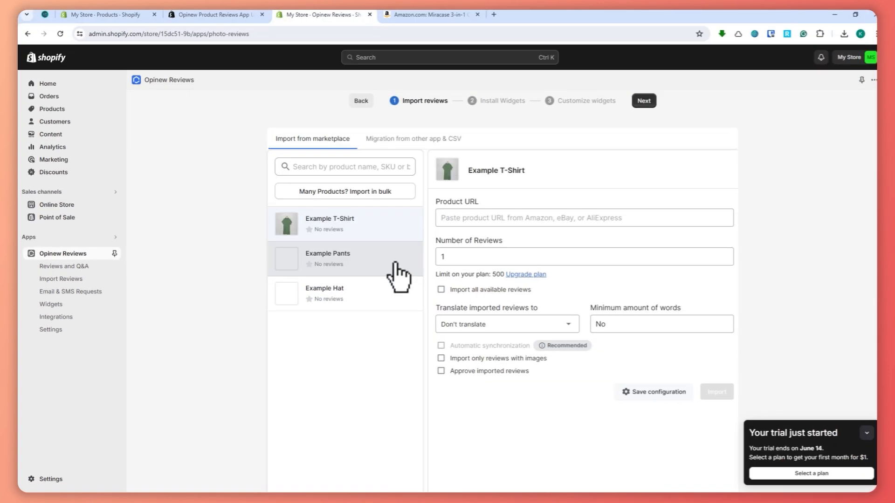
left_click(397, 273)
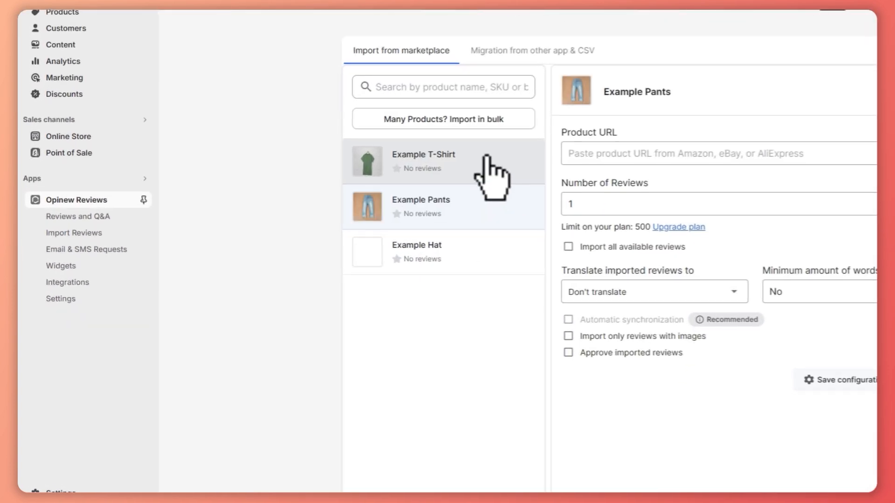
left_click(378, 221)
left_click(467, 200)
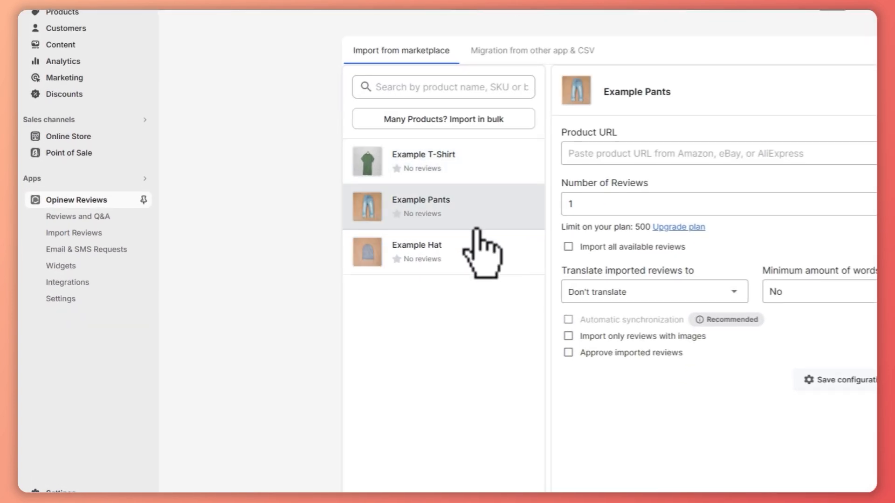
left_click(464, 247)
left_click(453, 175)
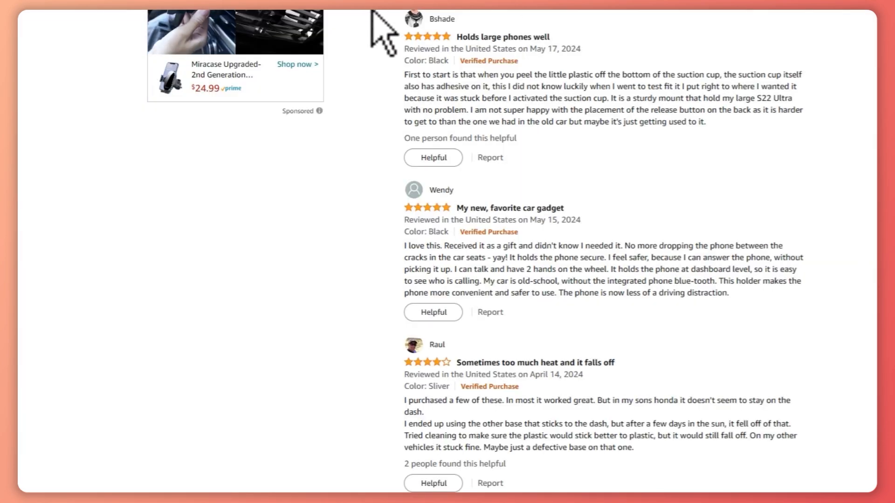
Step: Switch to the Amazon page and go to the amazon.com home page
scroll(423, 110, "up", 10)
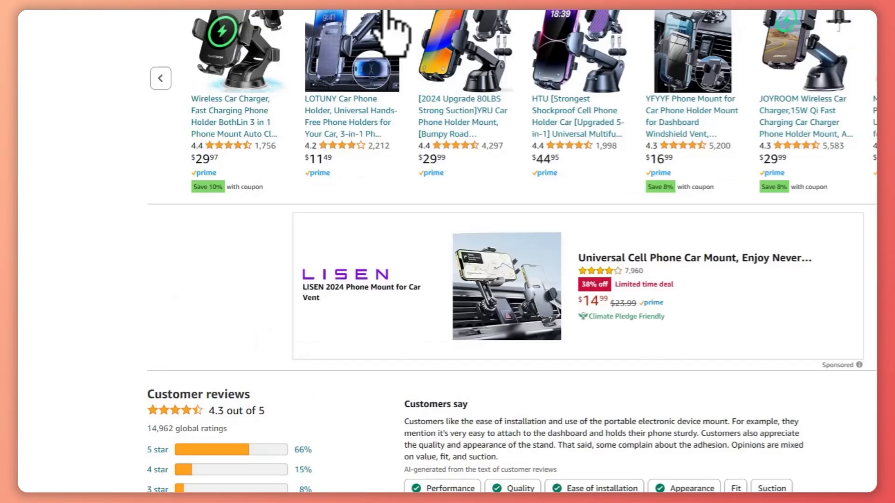
scroll(390, 16, "up", 3)
type("amazon.com")
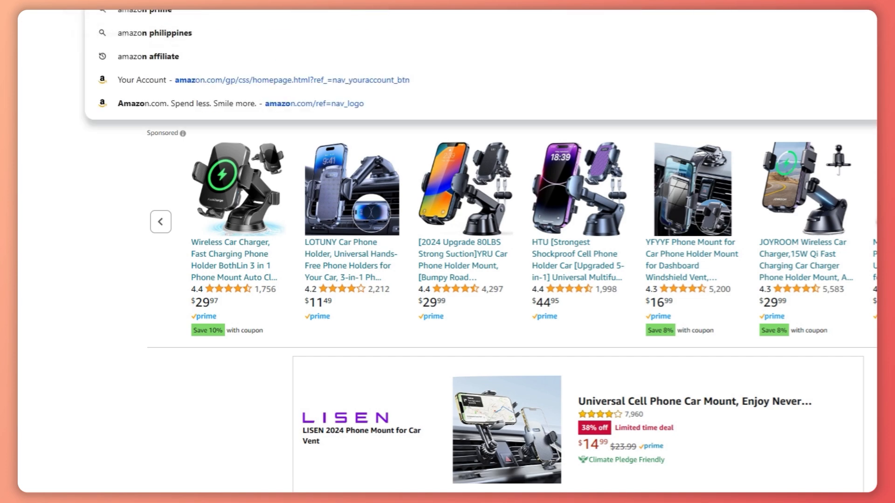
key("Return")
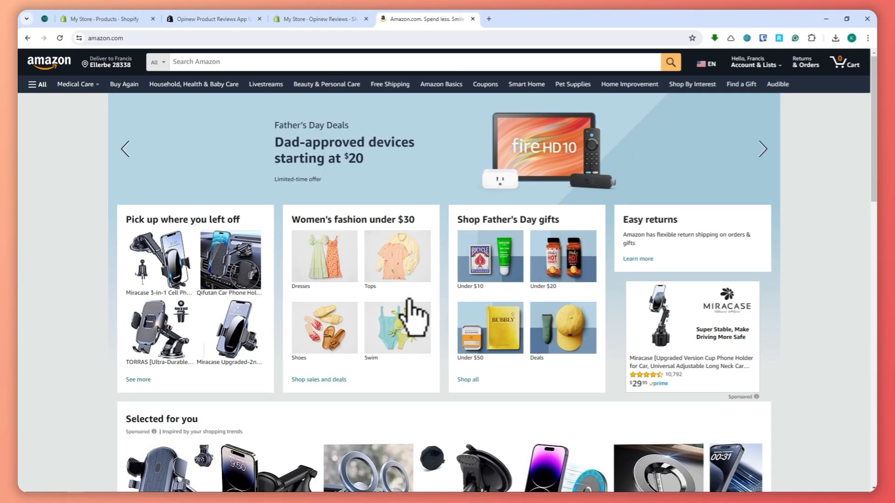
Step: Browse the Amazon home page and open the TORRAS cell phone holder among the items related to previous views
scroll(410, 317, "down", 12)
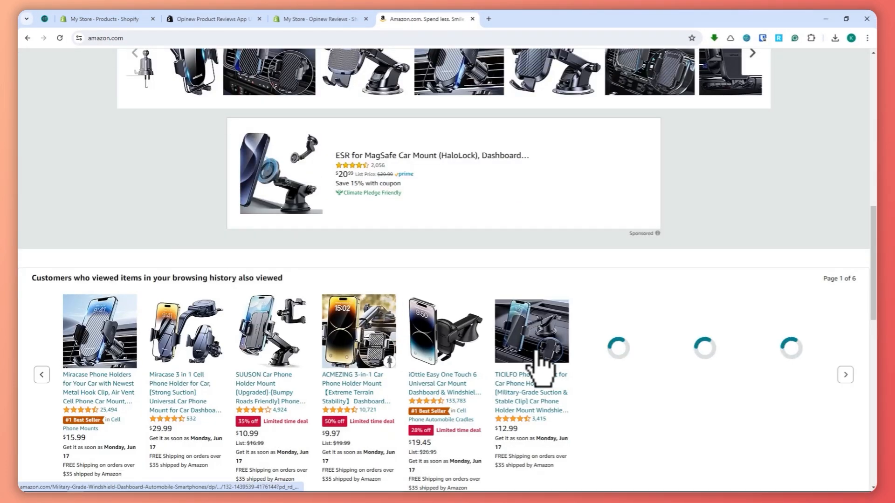
scroll(513, 348, "up", 12)
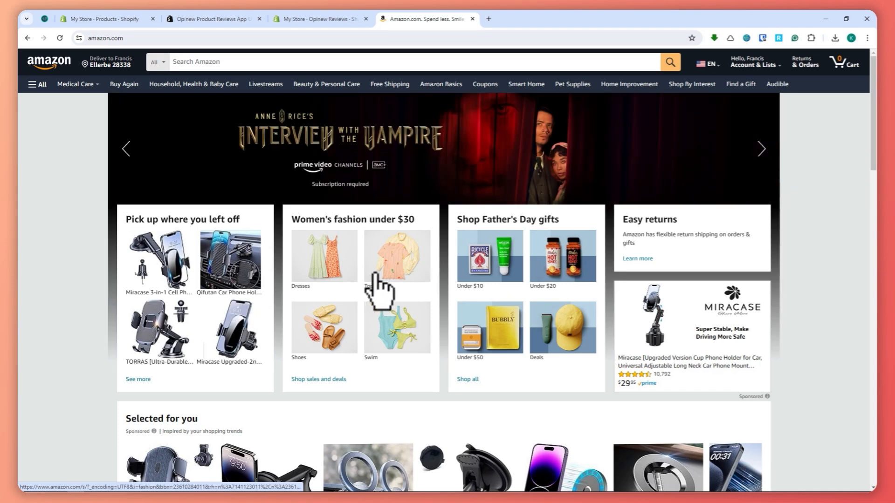
scroll(333, 294, "down", 3)
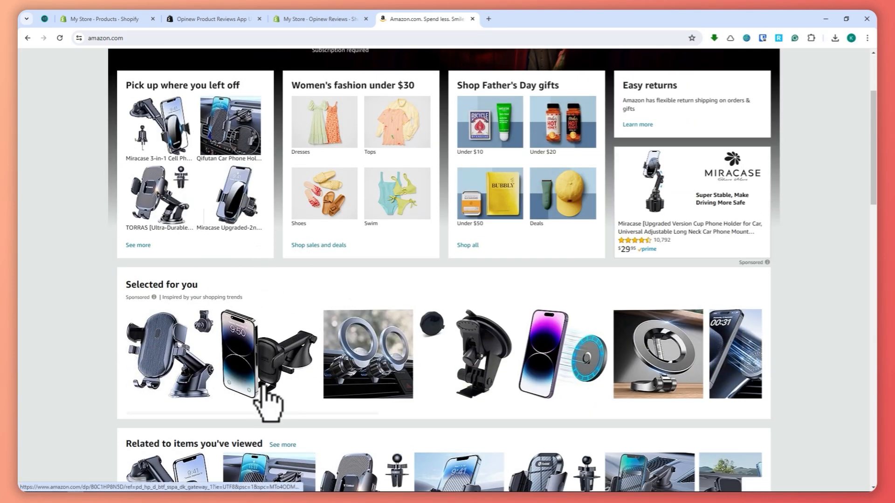
scroll(268, 392, "down", 4)
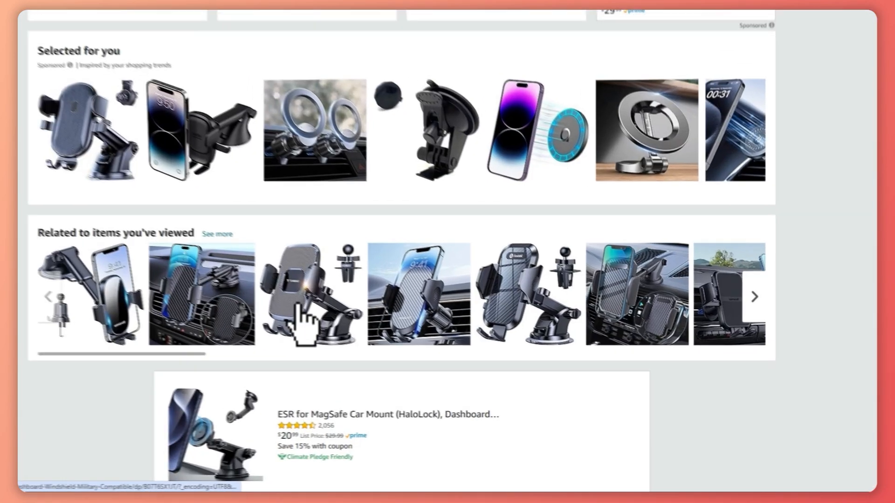
left_click(298, 307)
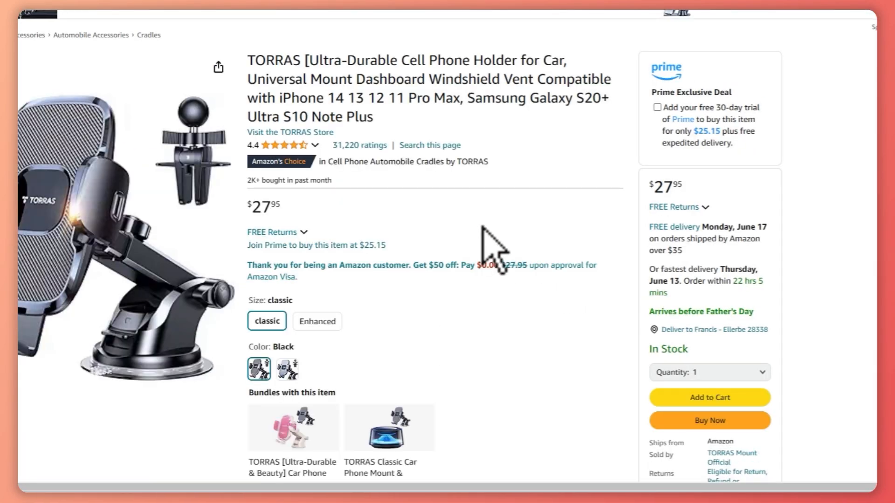
Step: Go through the TORRAS phone holder's page to its customer reviews and copy the product page's URL
scroll(482, 227, "down", 20)
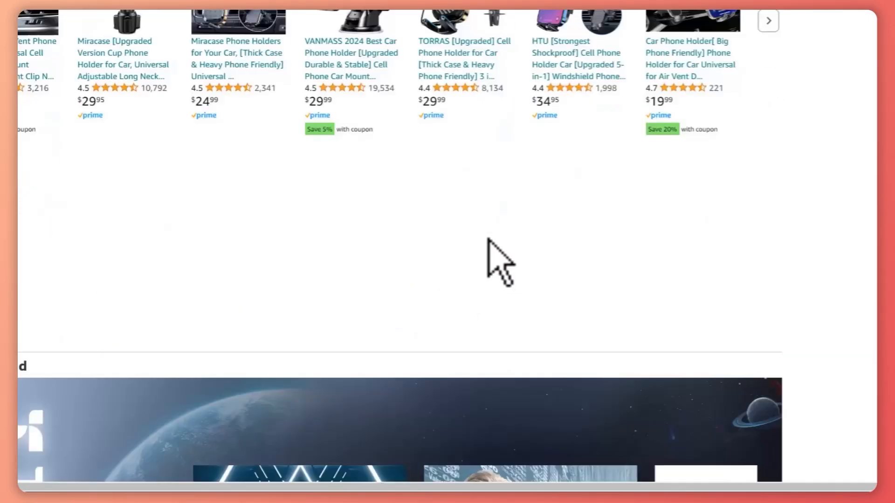
scroll(488, 239, "down", 15)
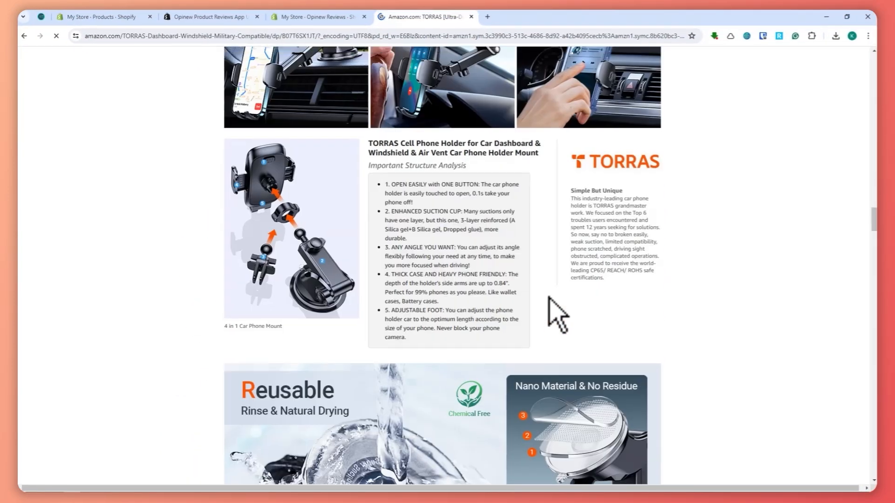
scroll(557, 314, "down", 20)
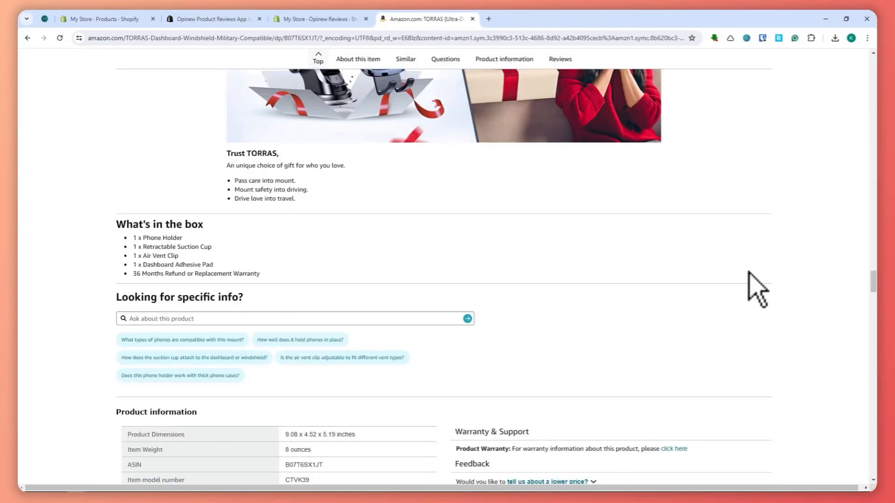
scroll(757, 290, "down", 20)
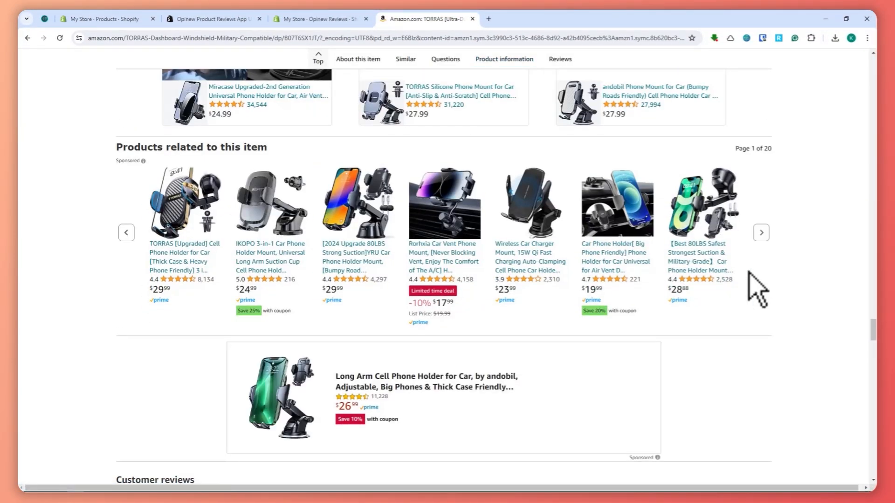
scroll(758, 290, "down", 15)
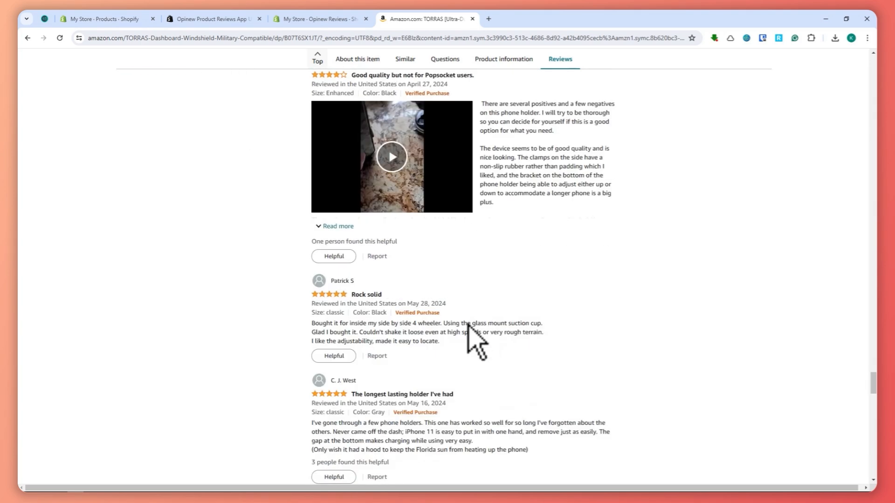
scroll(476, 343, "down", 5)
left_click(438, 38)
right_click(441, 38)
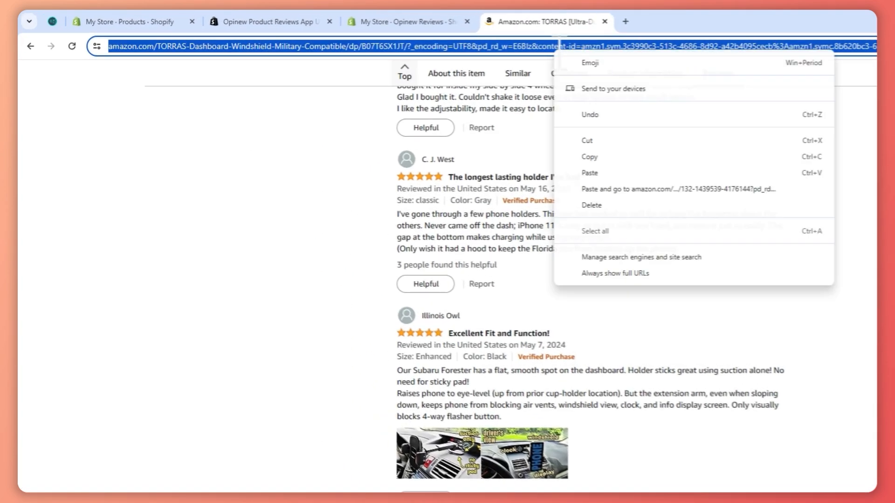
left_click(485, 124)
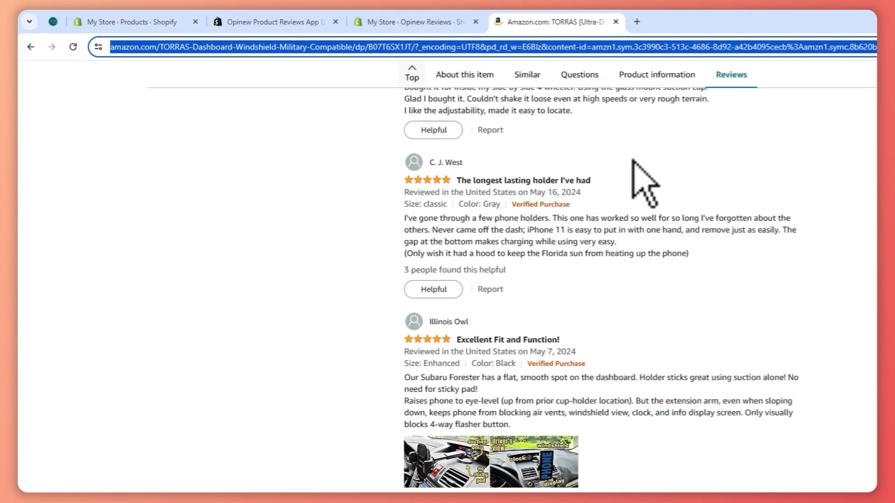
Step: Return to the Opinew import page and paste the copied Amazon link as the product URL for Example T-Shirt
left_click(407, 22)
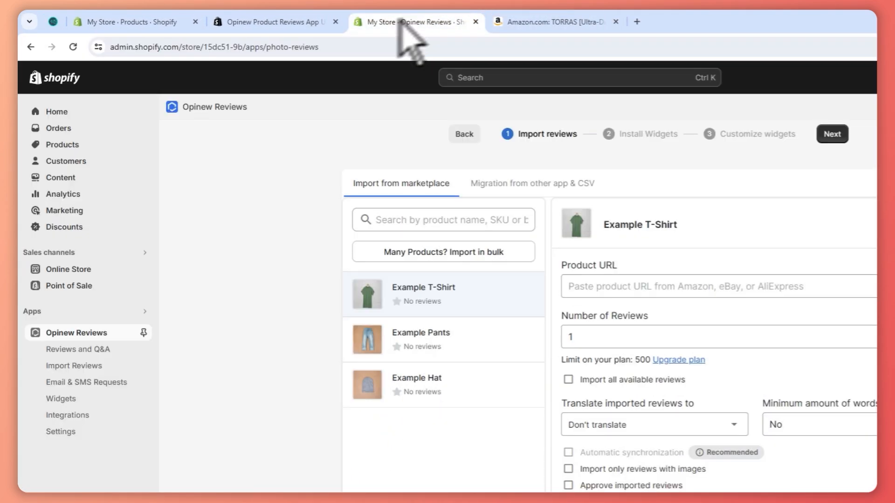
left_click(618, 281)
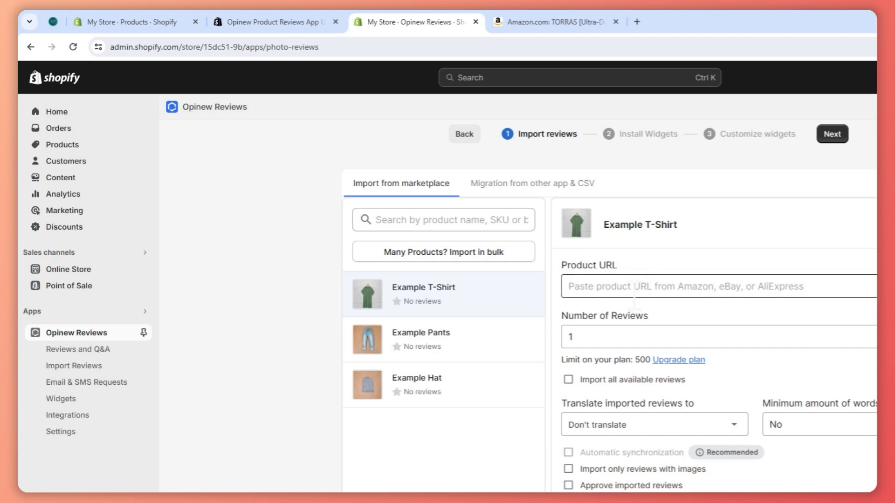
left_click(635, 286)
right_click(635, 285)
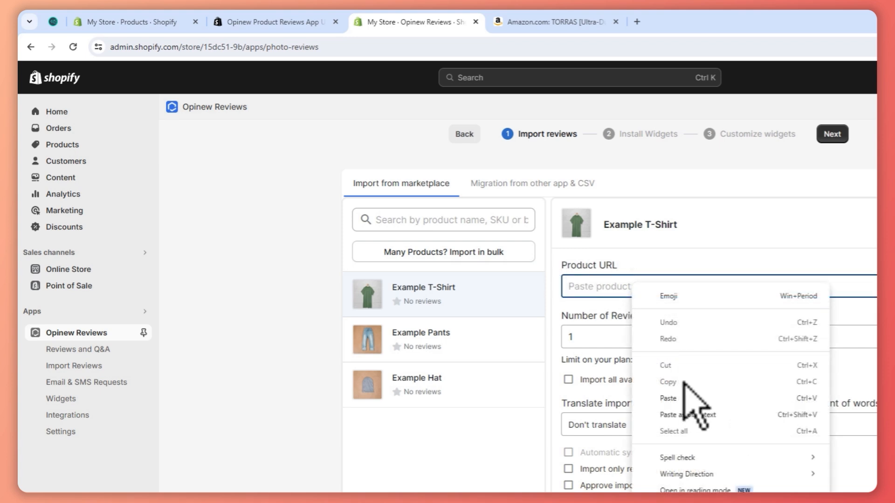
left_click(683, 398)
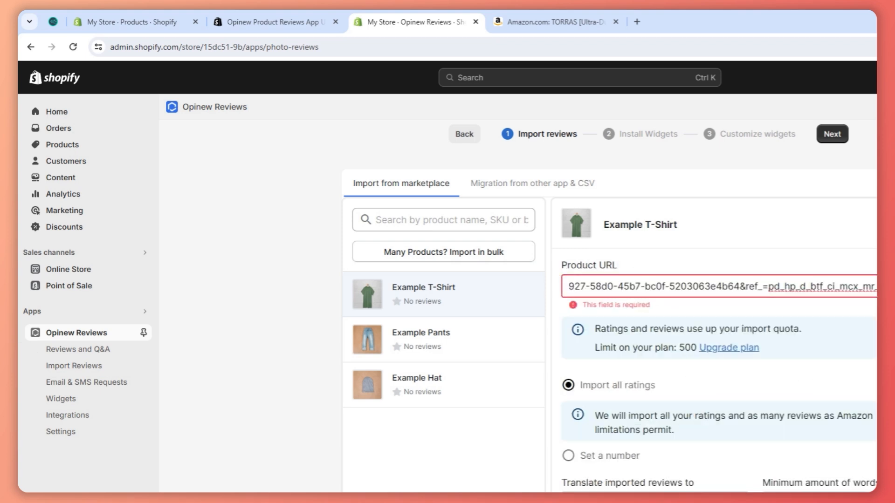
key("Tab")
scroll(746, 373, "down", 2)
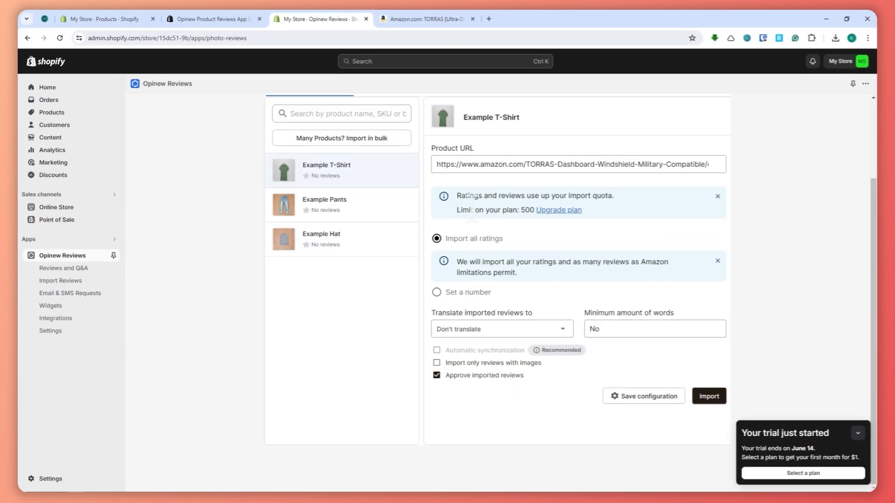
Step: Read the import quota and Amazon limitation notes, and set the number of ratings to import to 15
left_click_drag(471, 211, 531, 212)
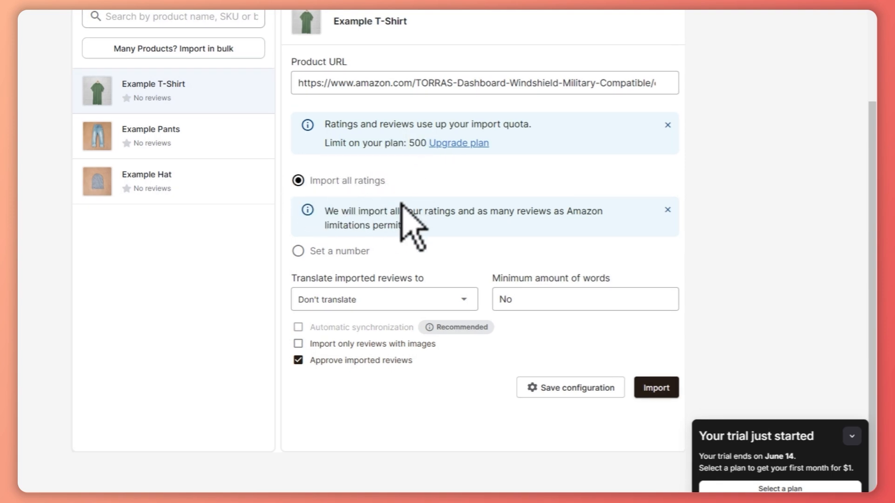
left_click_drag(325, 211, 432, 222)
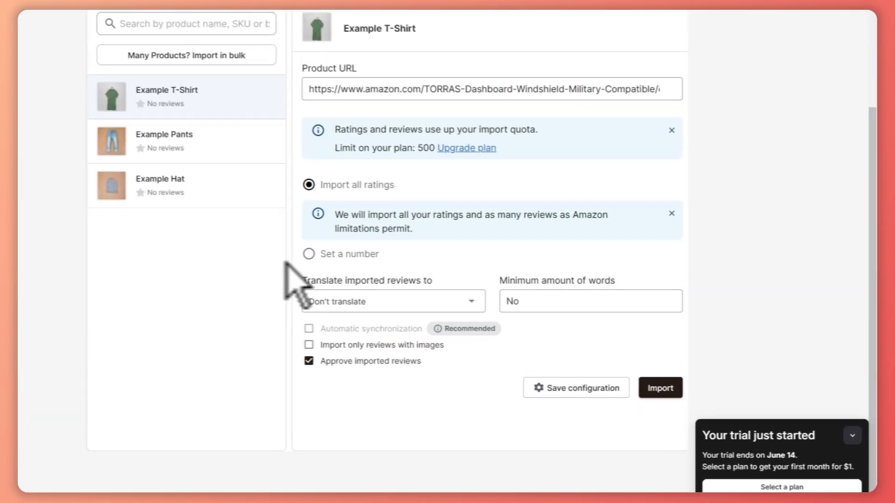
left_click(435, 292)
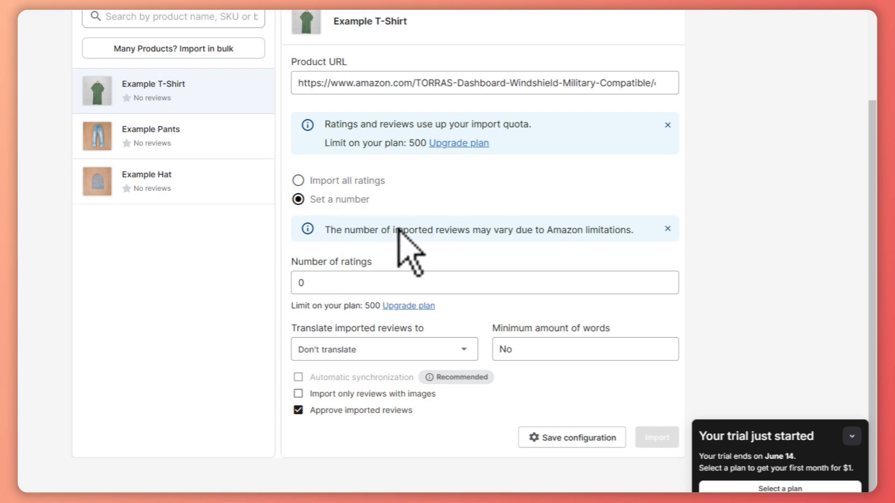
left_click_drag(325, 227, 681, 226)
left_click(706, 212)
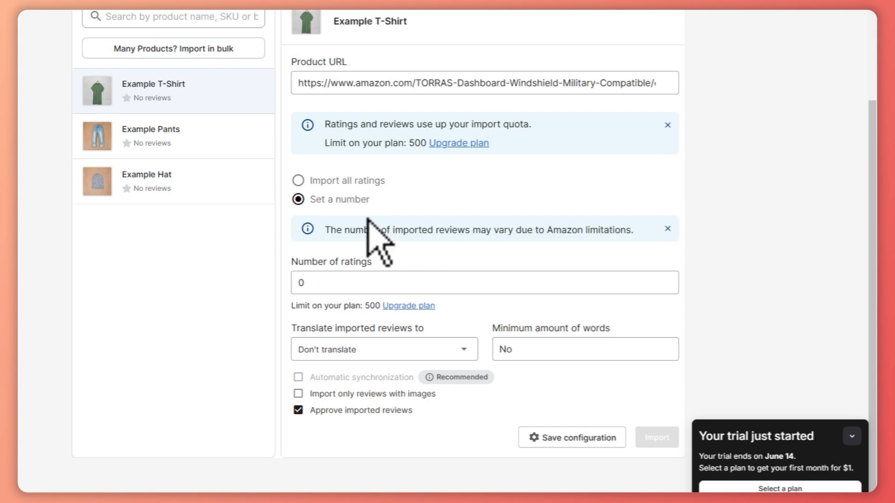
left_click(326, 282)
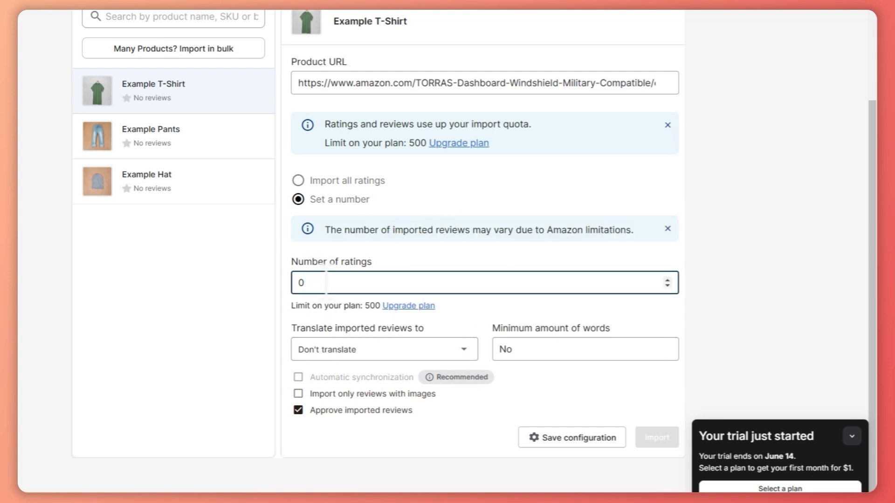
key("BackSpace")
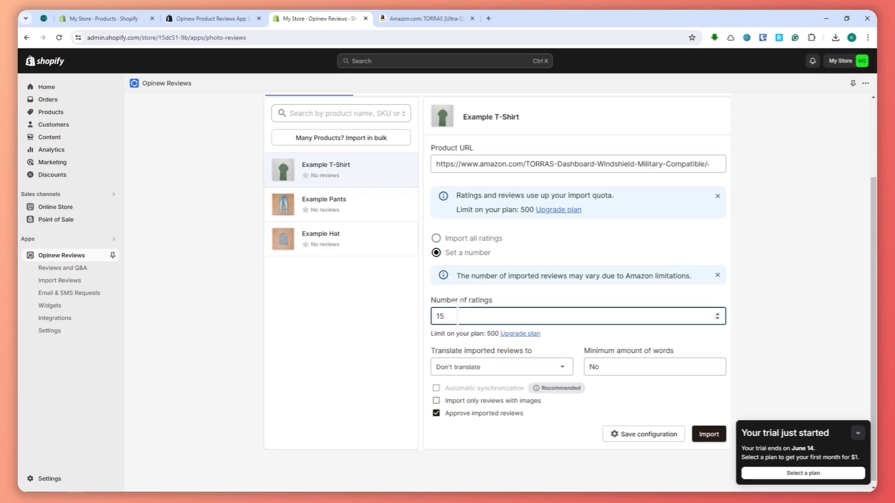
Step: Save the import configuration, run the Amazon review import for Example T-Shirt and check its status
scroll(425, 325, "down", 1)
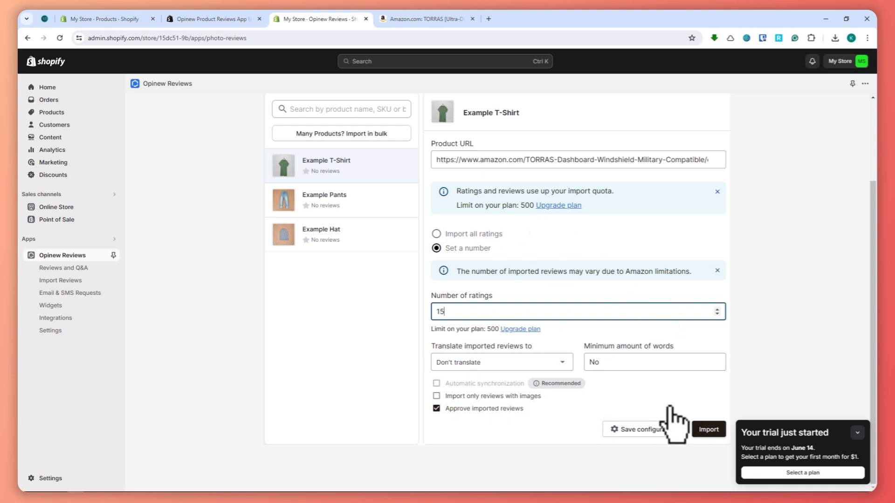
left_click(650, 431)
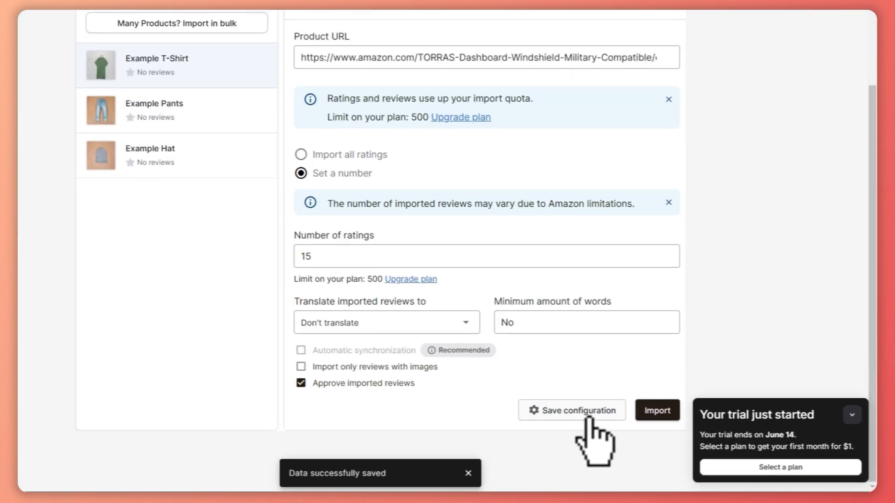
left_click(657, 411)
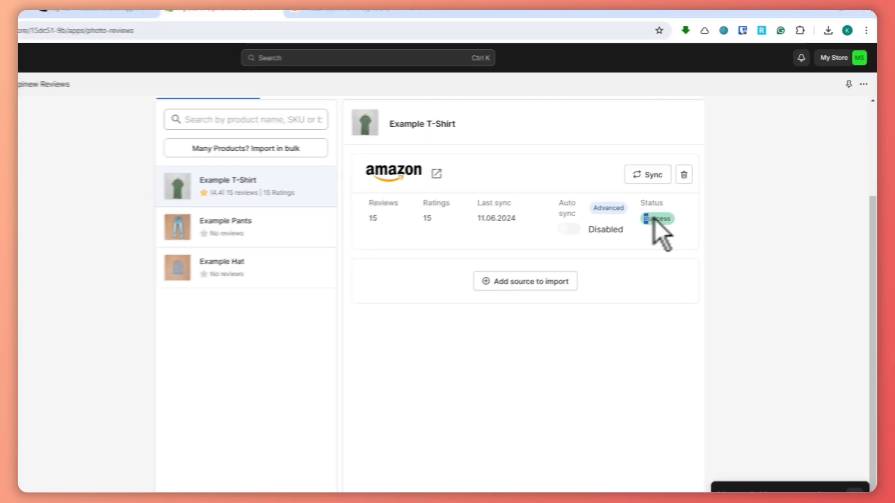
left_click_drag(680, 198, 708, 197)
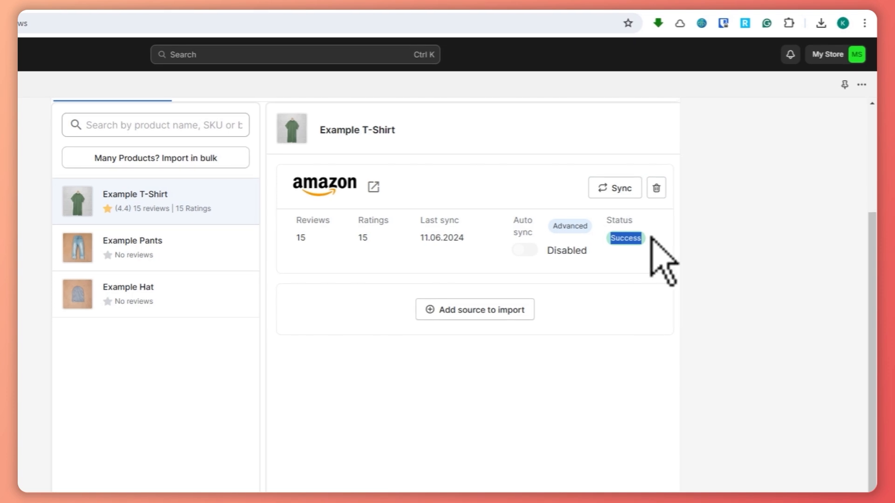
left_click(712, 247)
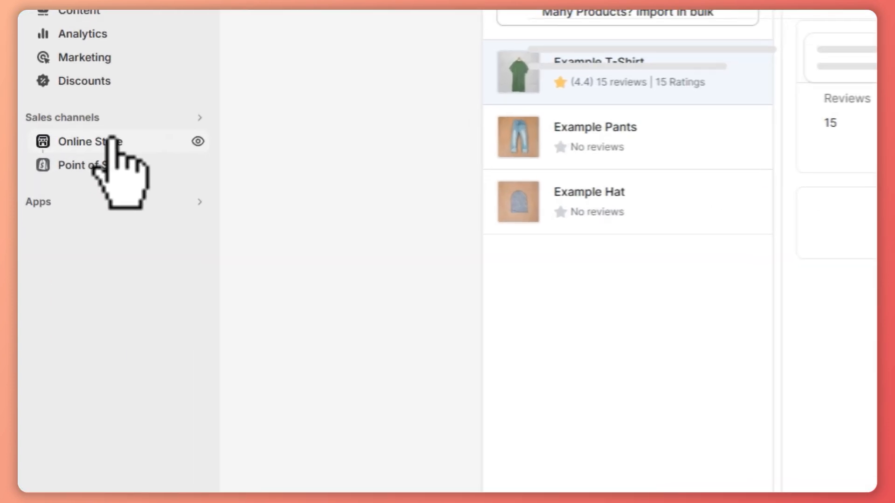
Step: Open the online store's current theme for customizing and bring up the Example T-Shirt product page from the catalog
left_click(49, 208)
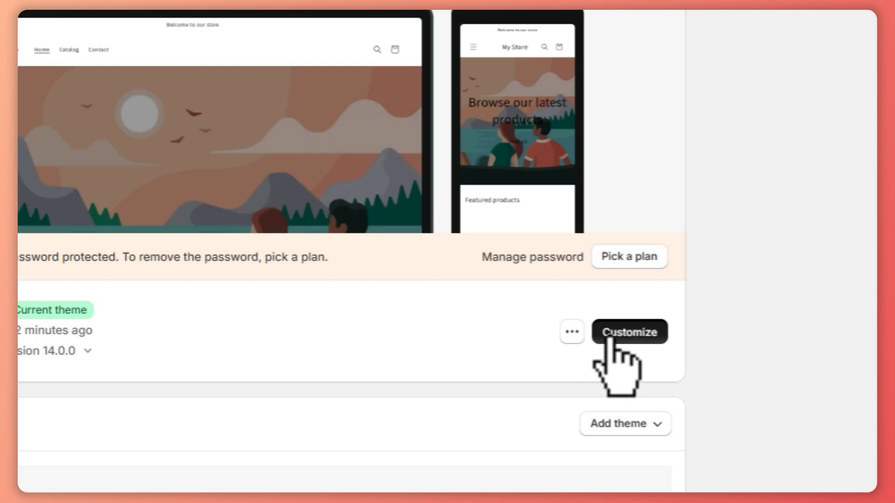
left_click(608, 336)
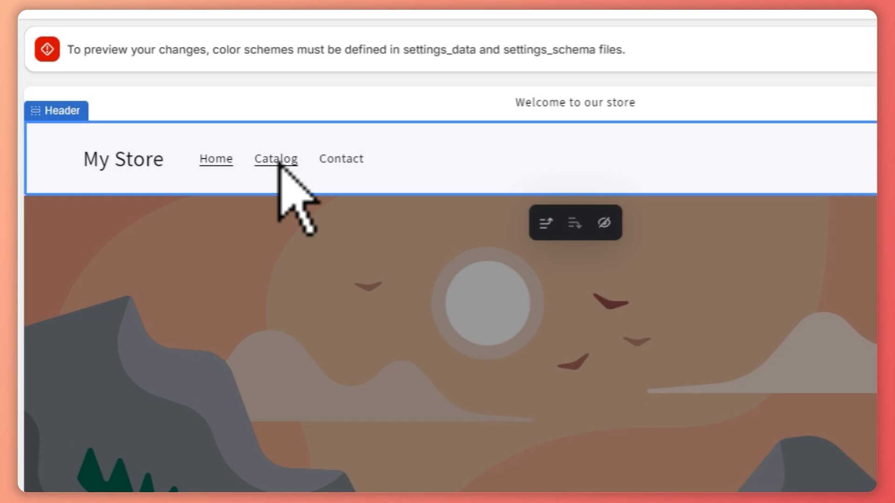
left_click(278, 161)
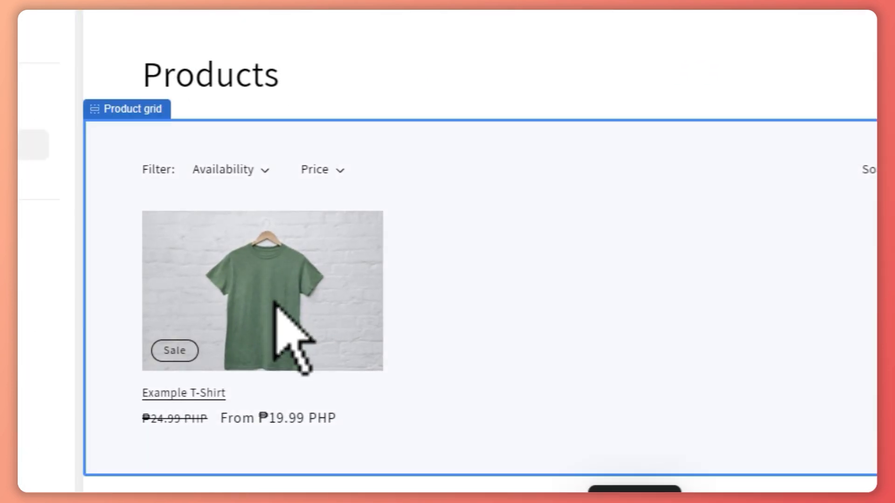
left_click(274, 303)
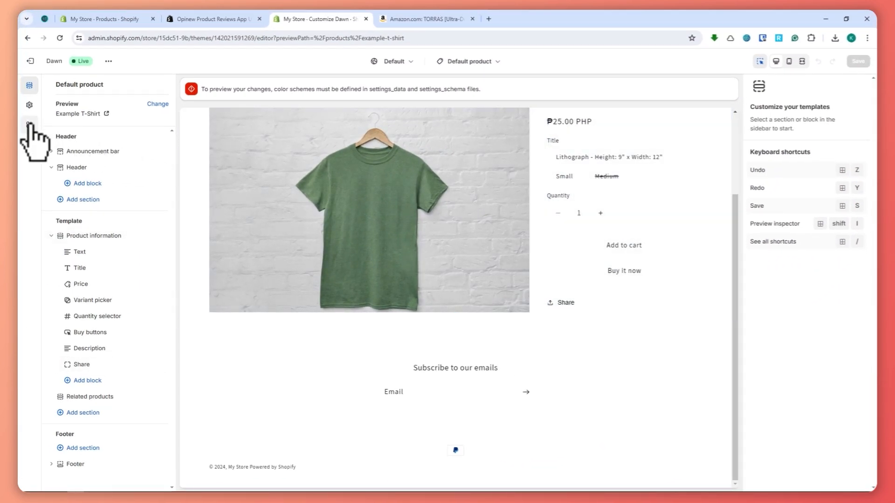
Step: Enable the Opinew rich snippets app embed and return to the product template's sections
left_click(29, 125)
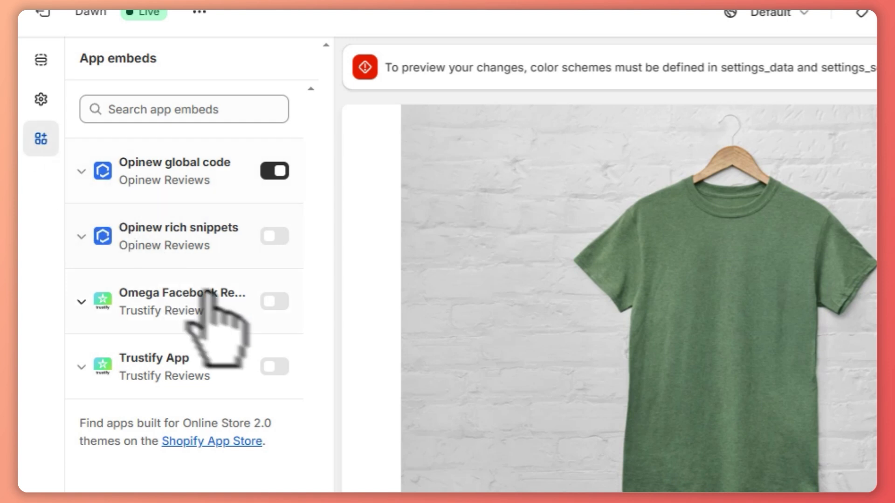
left_click(275, 235)
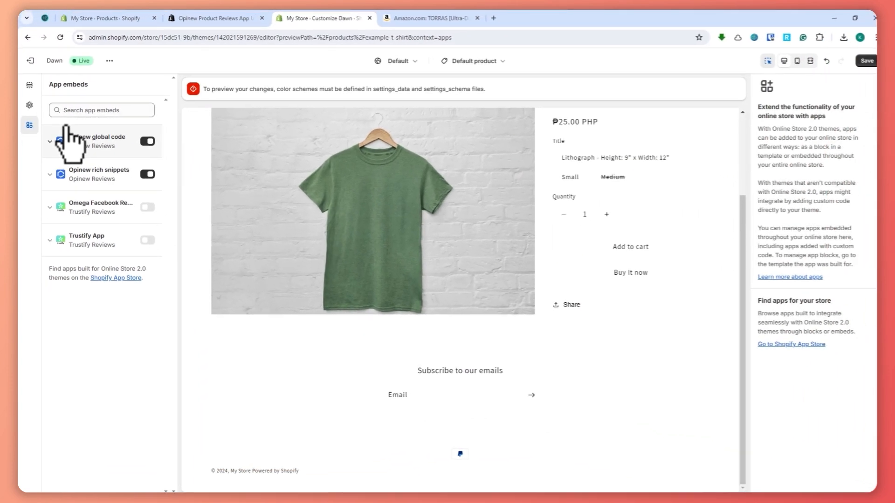
left_click(30, 85)
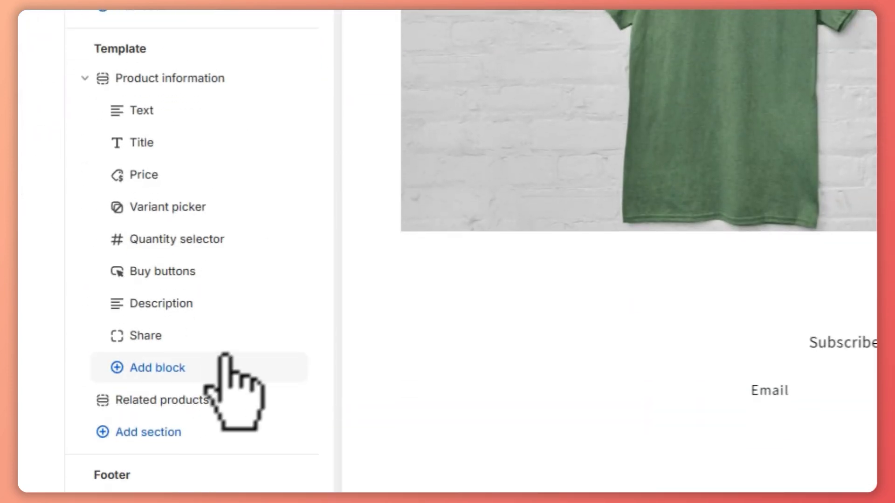
Step: Add Opinew's Product reviews app block to the Product information section of the default product template
scroll(208, 410, "down", 4)
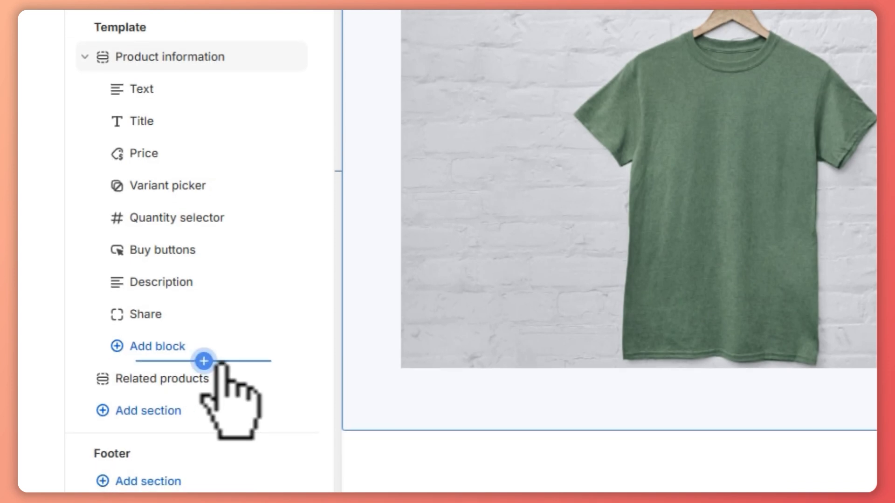
left_click(152, 354)
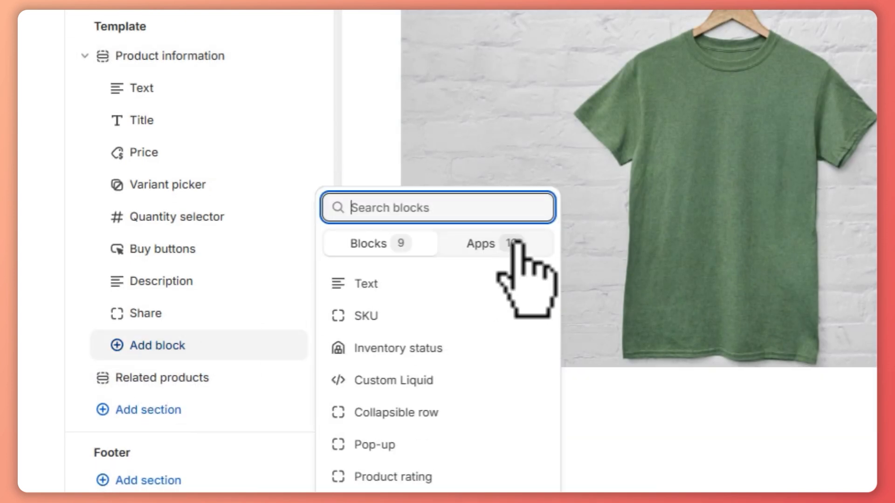
left_click(506, 247)
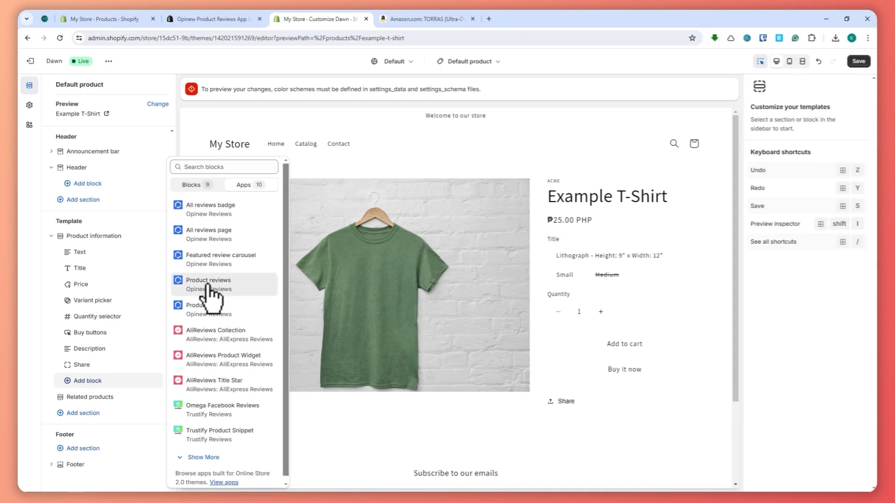
left_click(401, 279)
Step: Look through the imported reviews and rating summary in the Example T-Shirt page preview
scroll(363, 259, "down", 3)
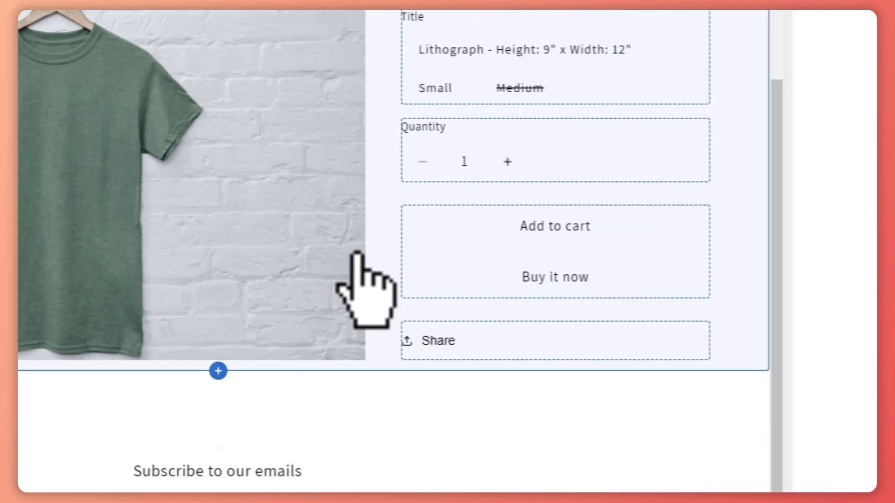
scroll(515, 330, "down", 10)
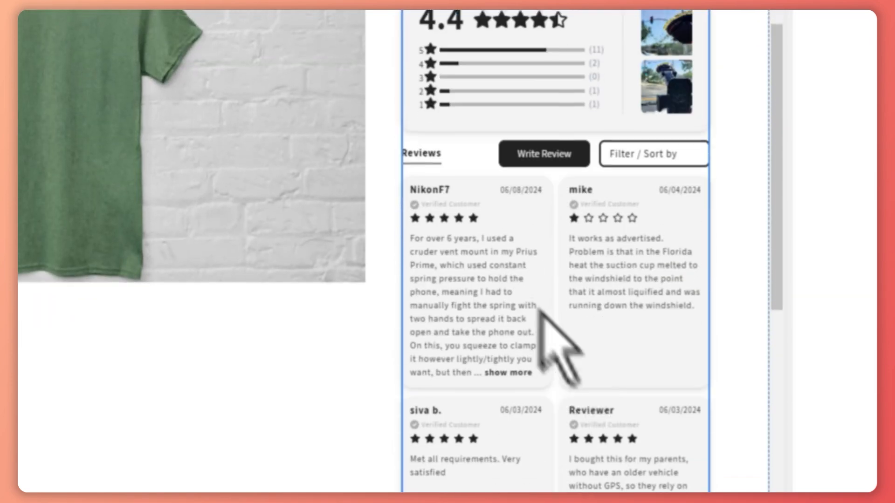
scroll(570, 272, "down", 4)
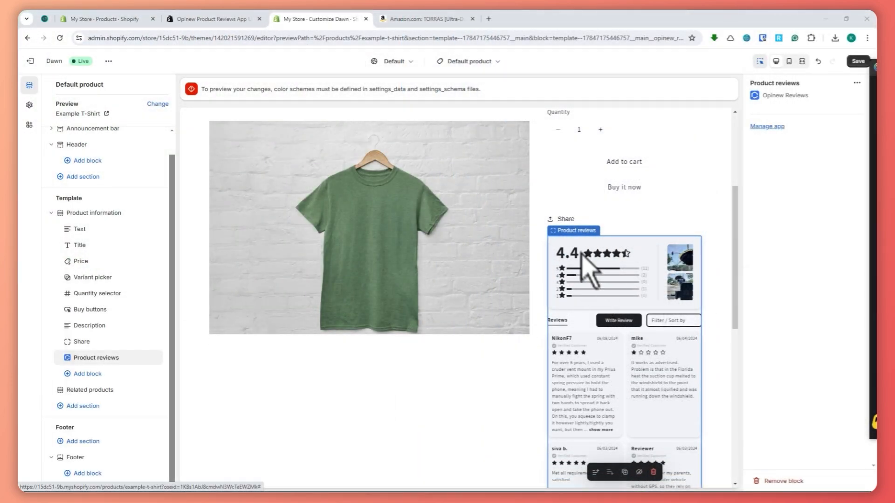
scroll(620, 270, "down", 5)
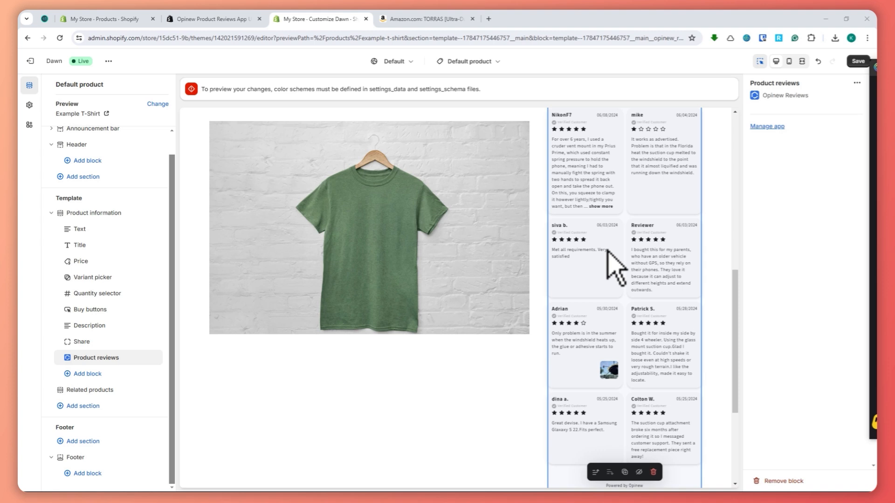
scroll(615, 269, "up", 3)
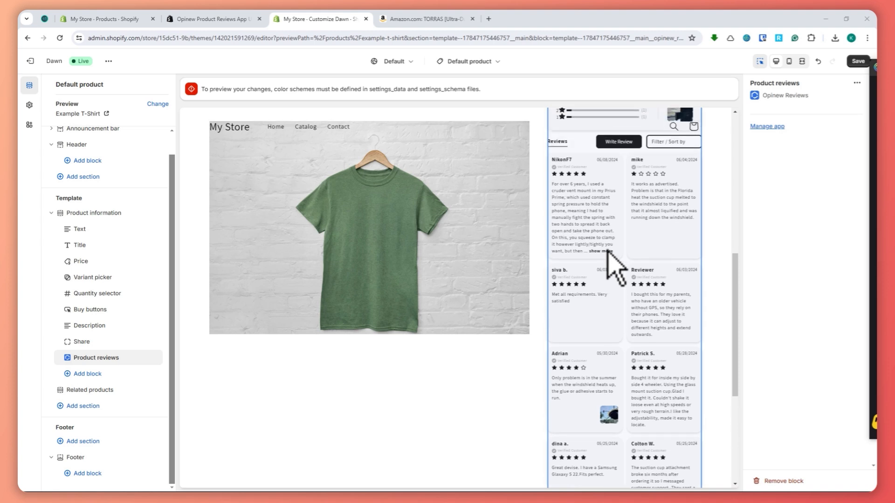
scroll(615, 270, "up", 2)
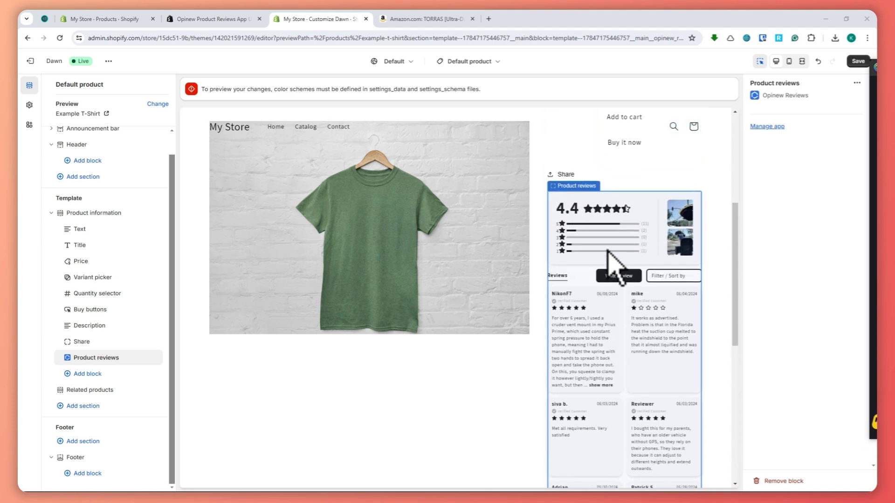